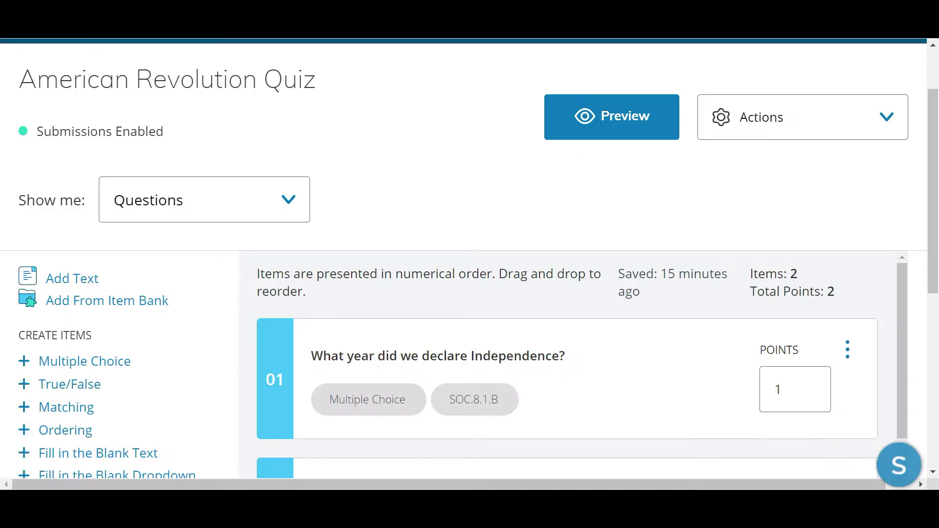
Add a Fill in the Blank Drag and Drop question and paste the colony-event prompt
scroll(935, 152, down, 3)
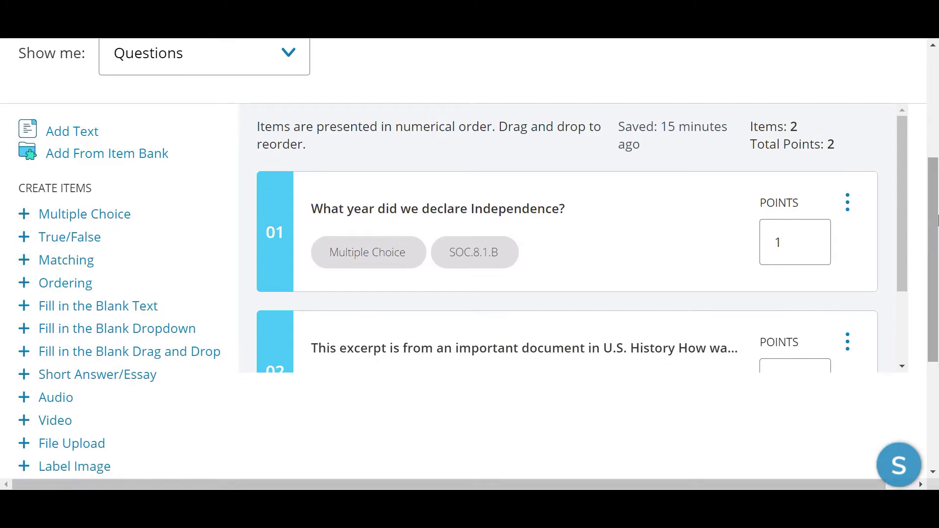
click(106, 352)
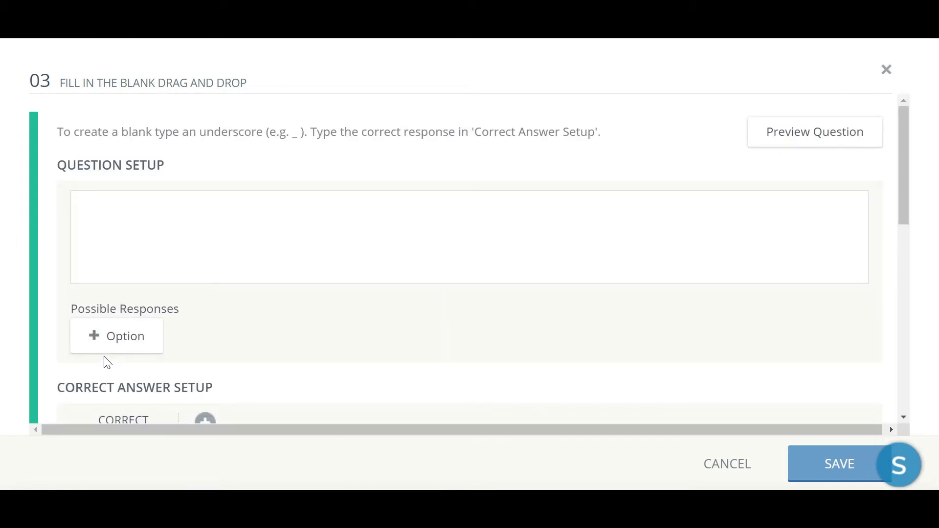
click(153, 237)
text(Which Revolutionary Era event ocured in which colony? Move the answers to the correct boxes.)
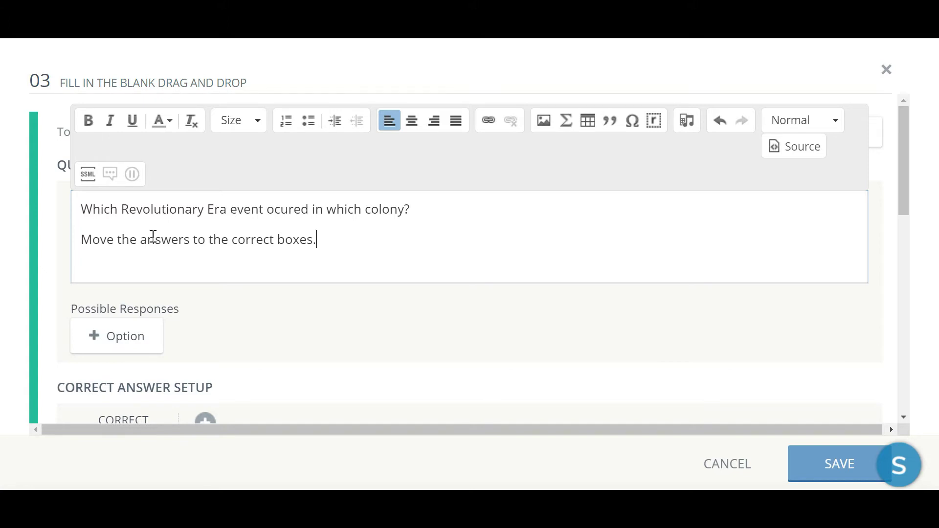
key(Return)
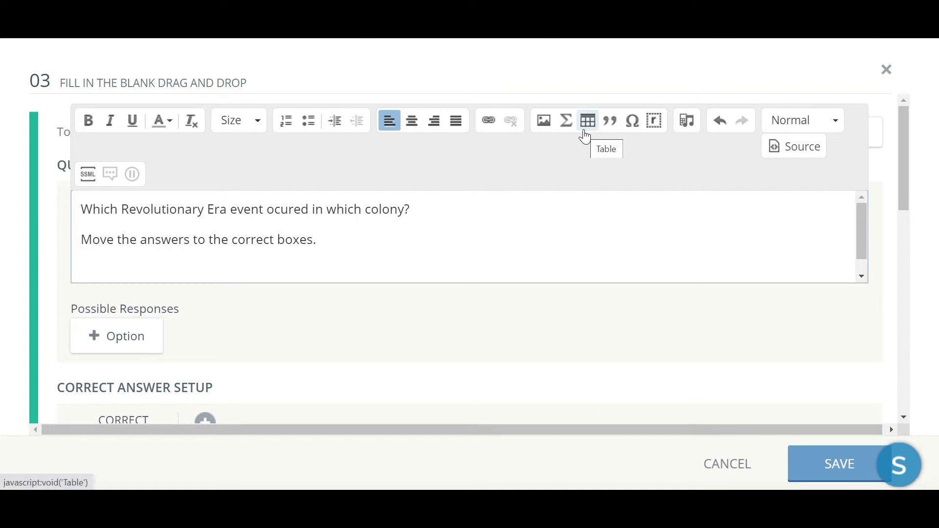
Insert a table with 2 rows, 3 columns and borders enabled under the prompt
click(586, 134)
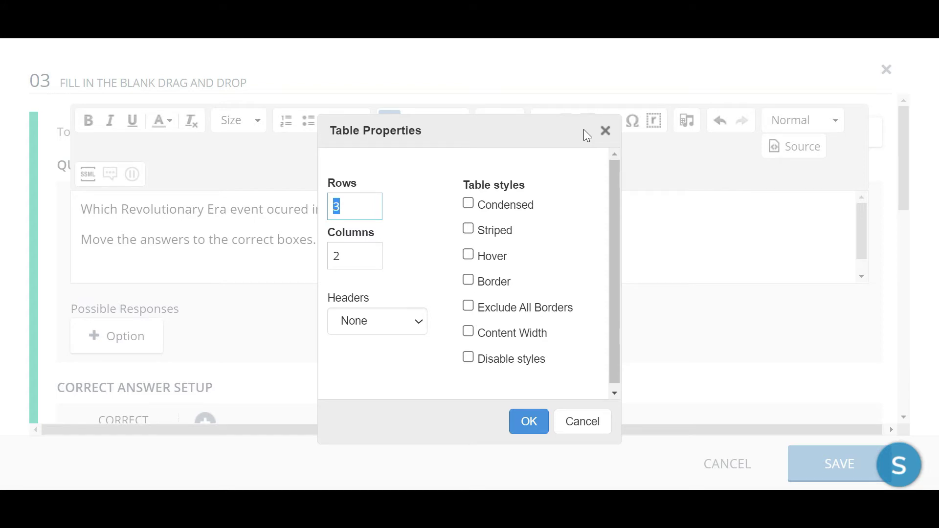
text(2)
key(Tab)
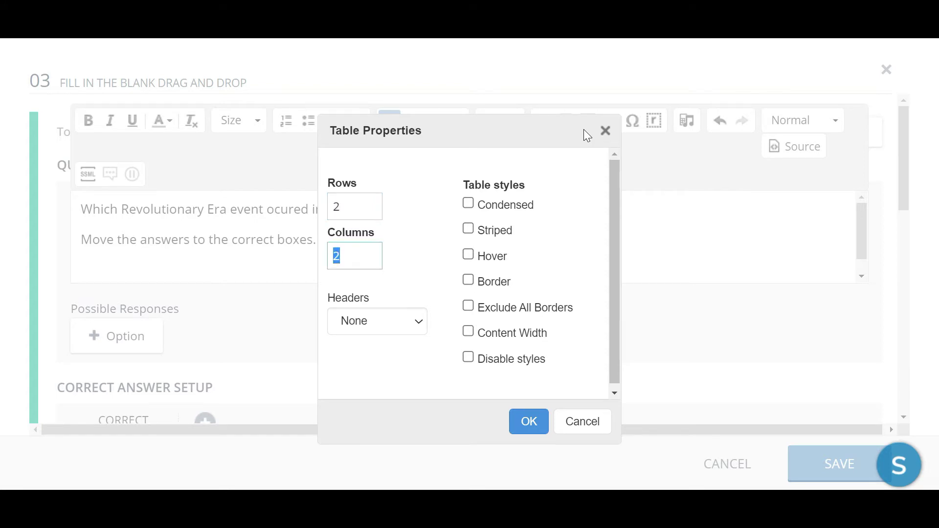
text(3)
click(470, 283)
click(527, 423)
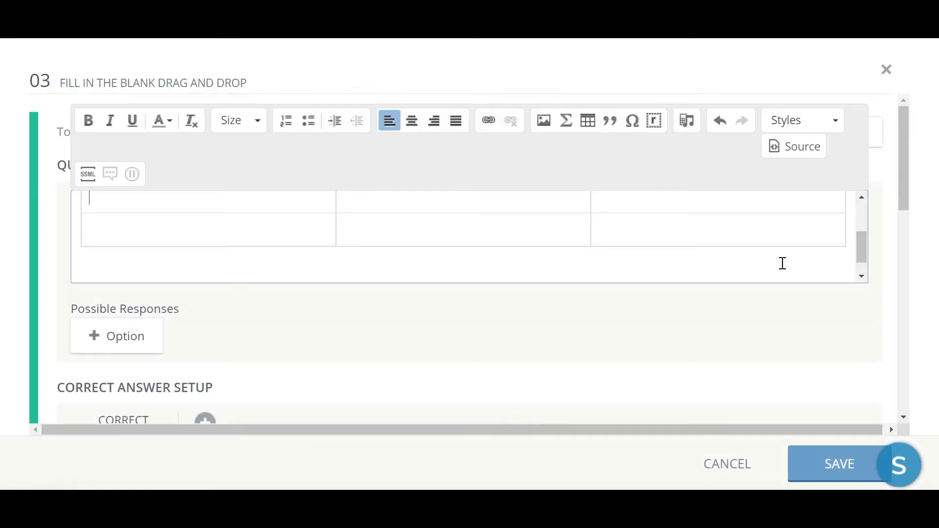
Enter Massachusetts, Pennsylvania and Virginia into the three top-row cells
drag(861, 252, 859, 245)
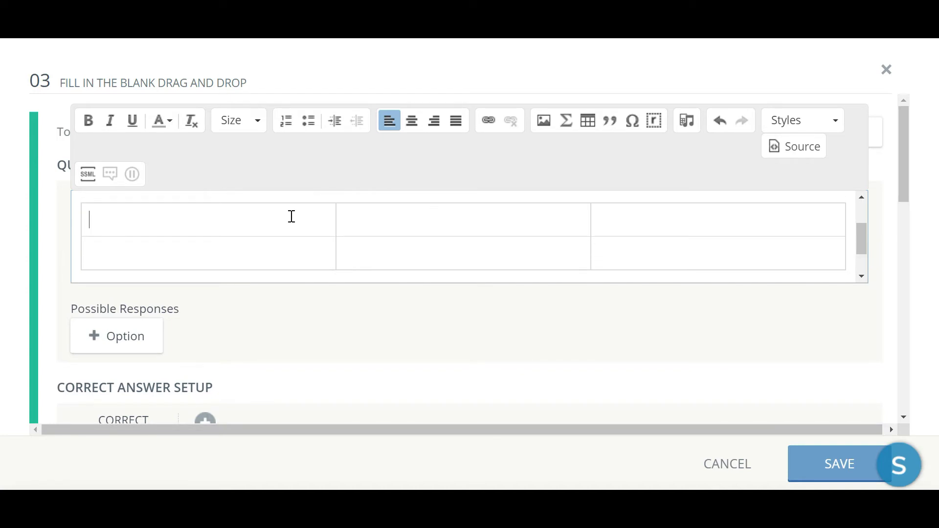
text(Massa)
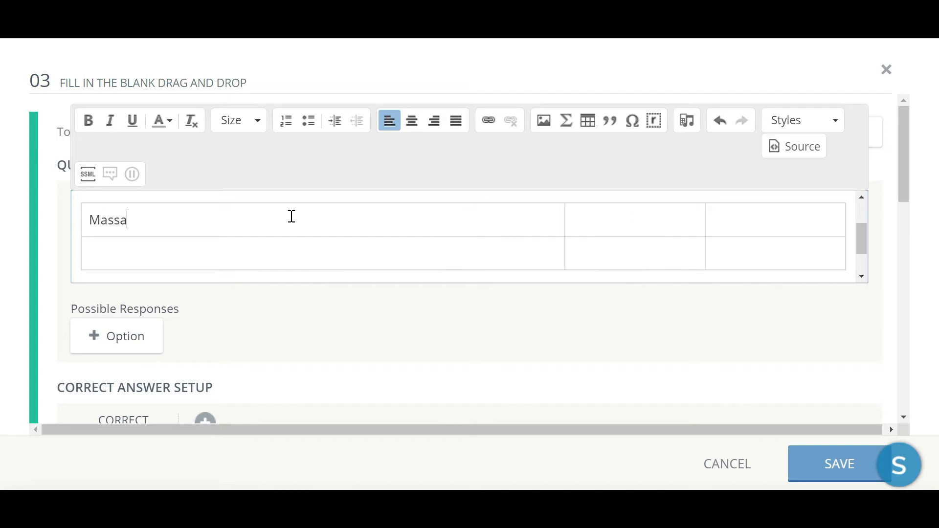
text(chusett)
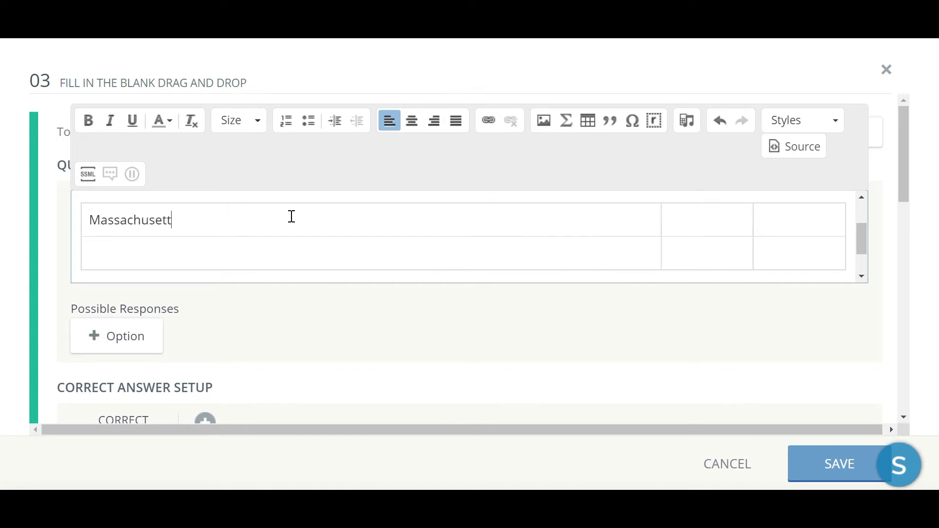
text(s)
click(700, 224)
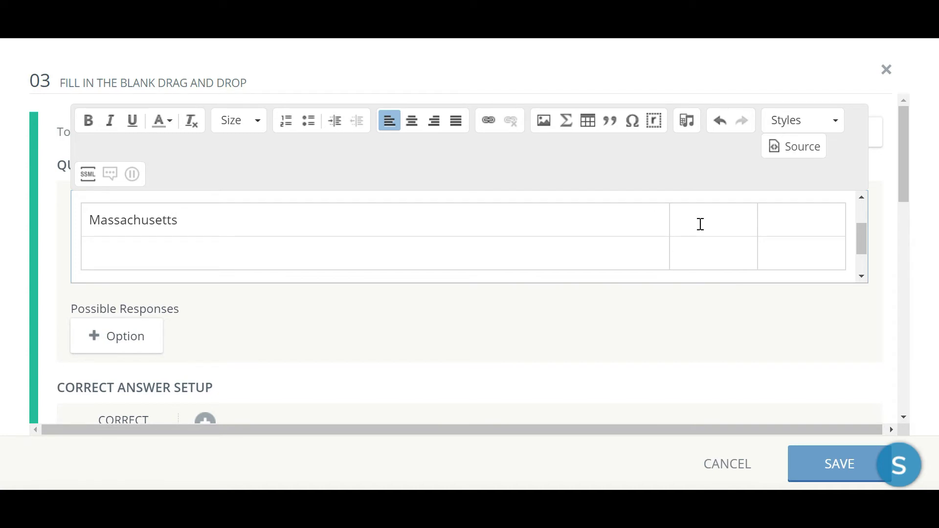
text(Penn)
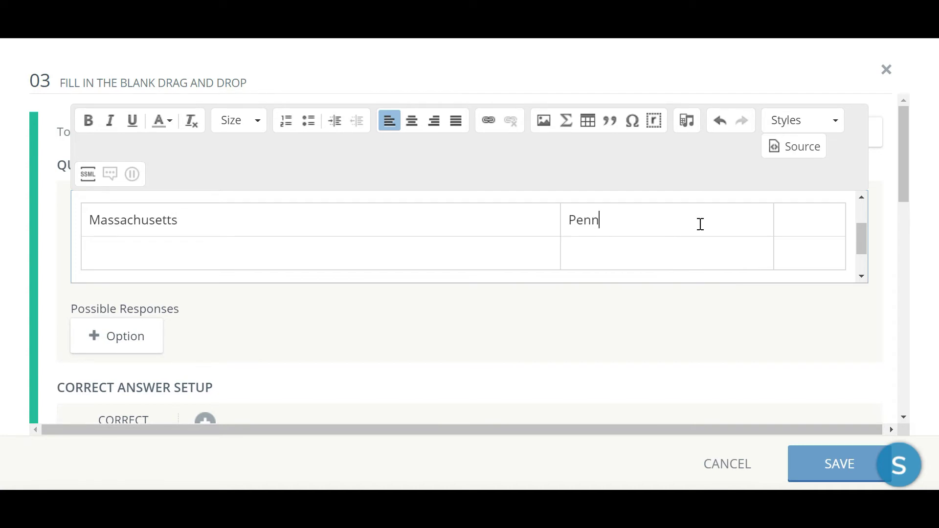
text(sylvania)
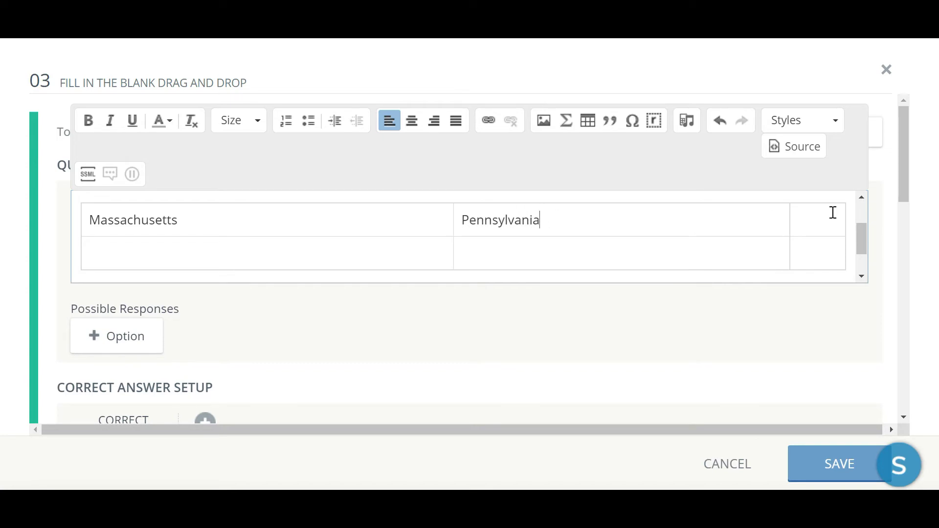
click(820, 220)
text(Virginia)
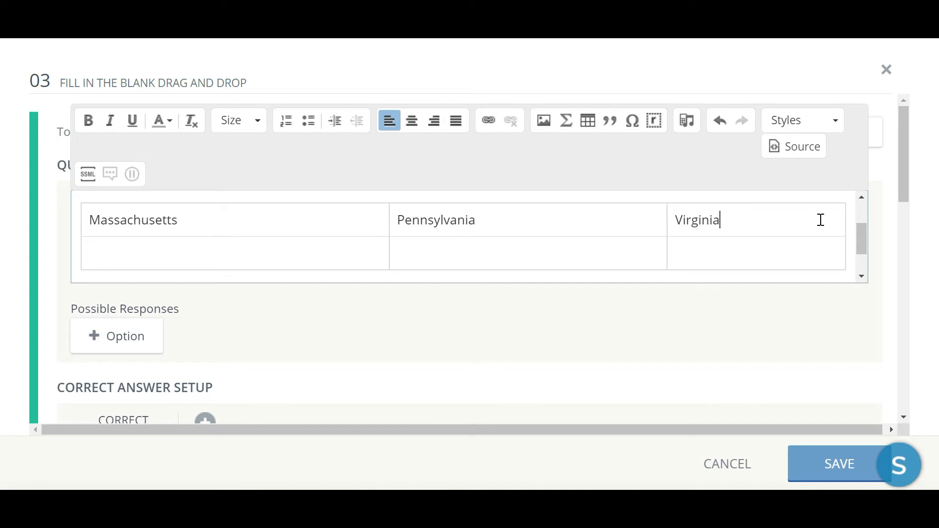
Place Response blanks 1, 2 and 3 in the second-row cells under each colony
click(358, 265)
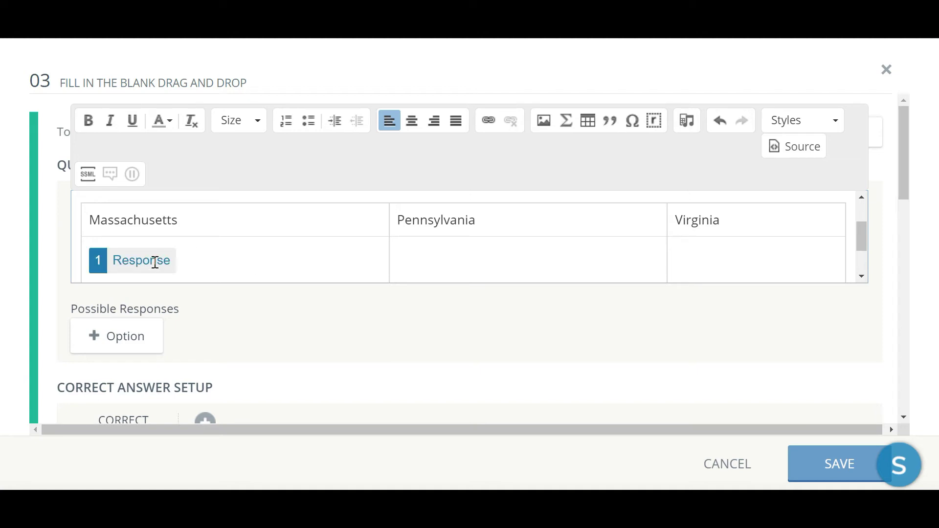
click(434, 275)
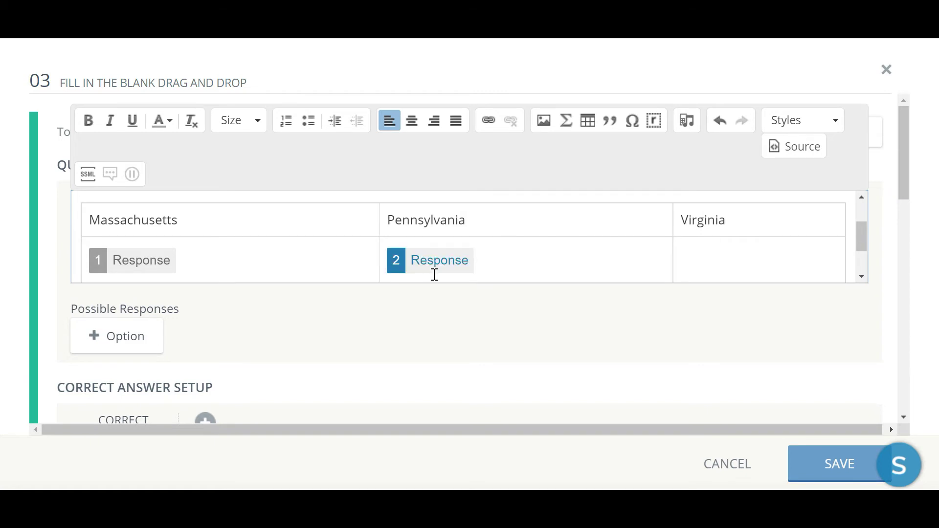
click(706, 259)
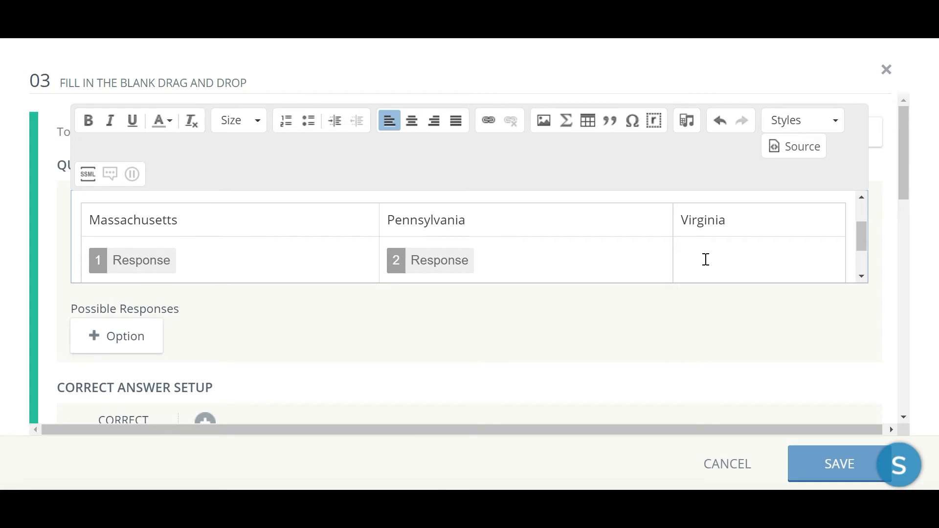
key(ctrl+v)
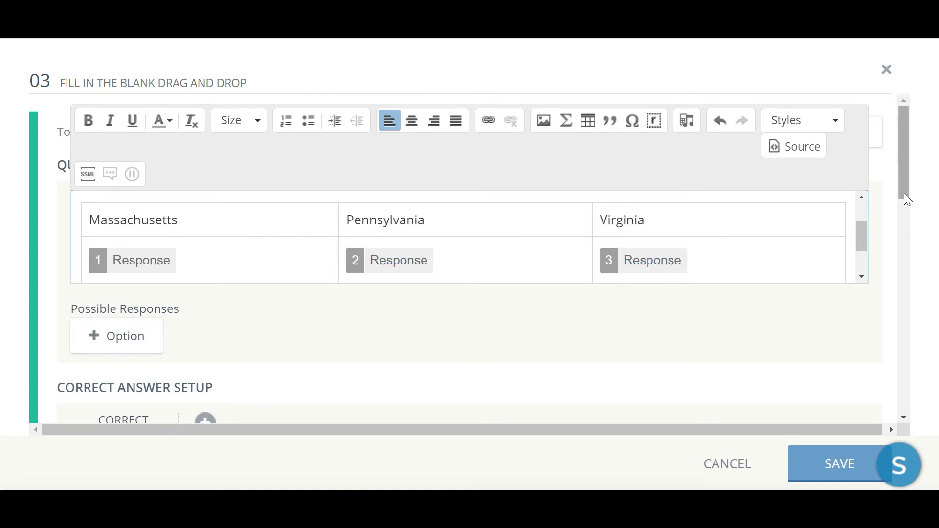
drag(904, 188, 905, 211)
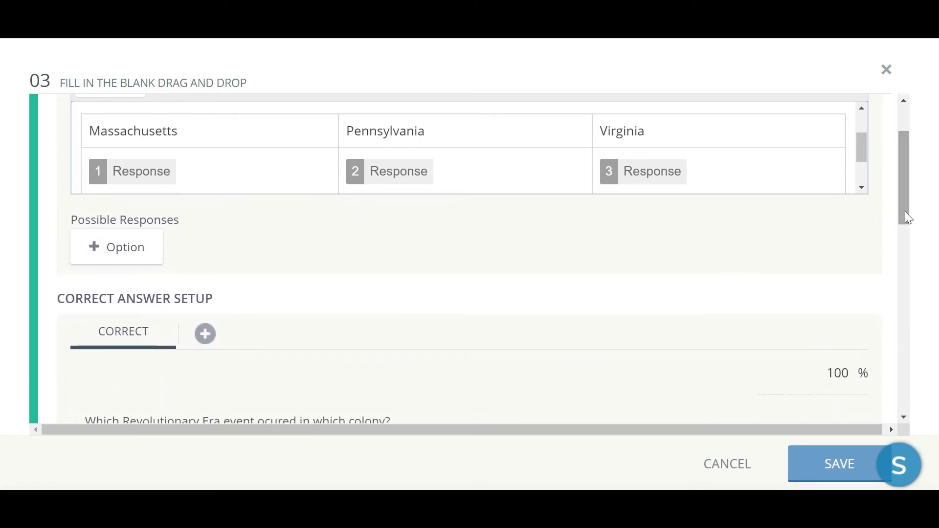
Add the possible response 'The British surrender at Yorktown'
click(112, 255)
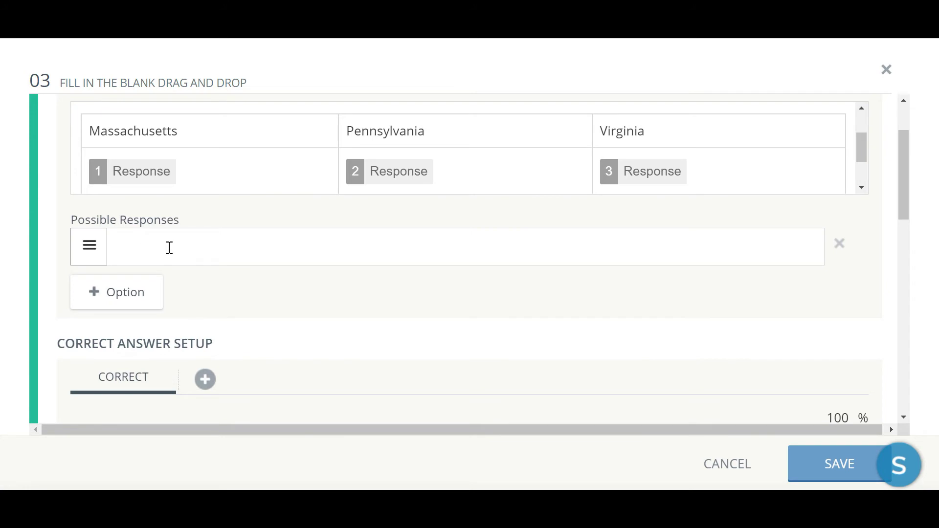
click(157, 251)
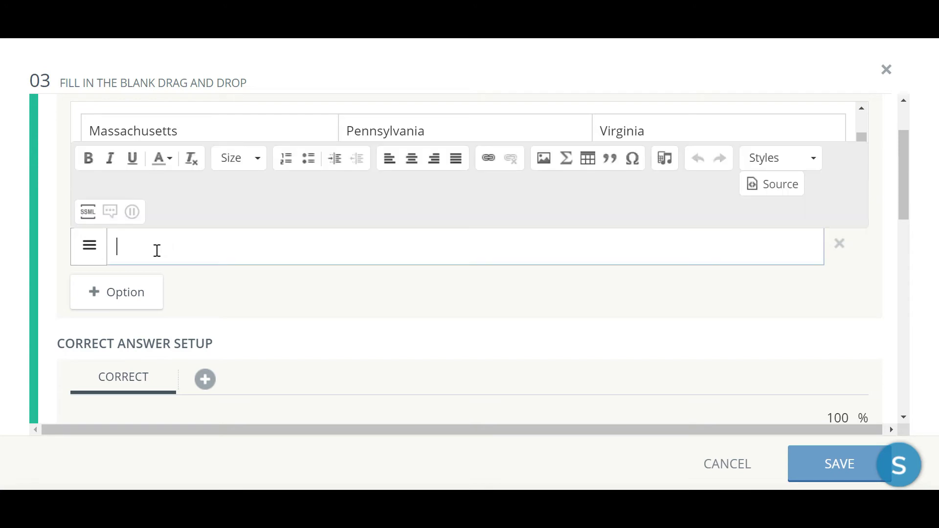
text(The British Su)
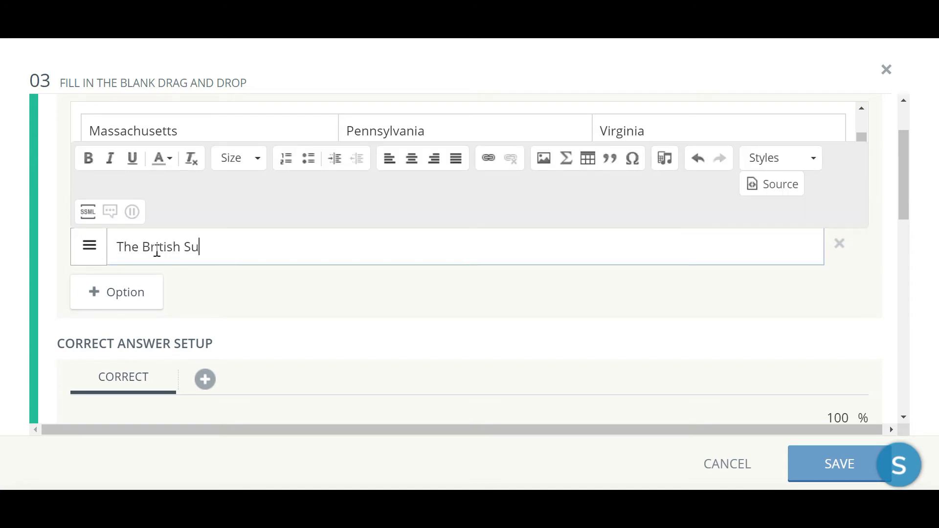
text(rrender at Yorktown)
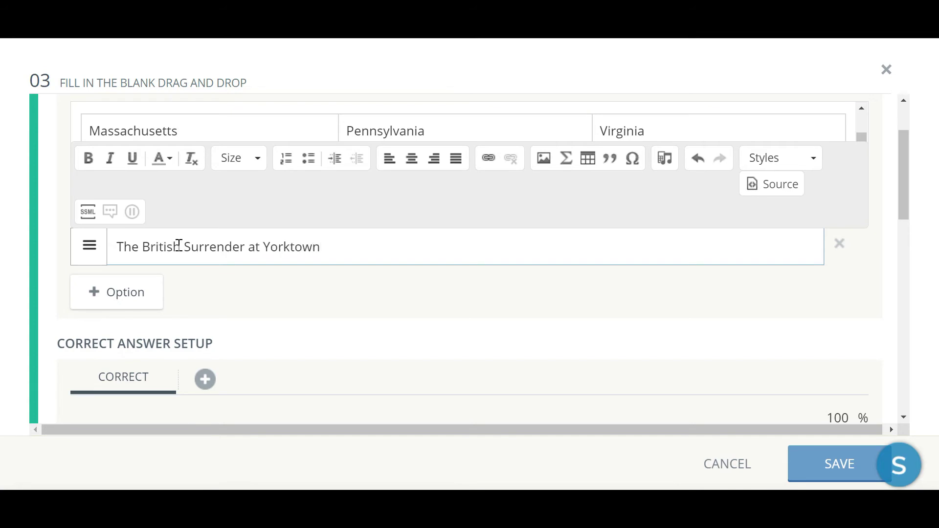
drag(184, 247, 191, 247)
text(s)
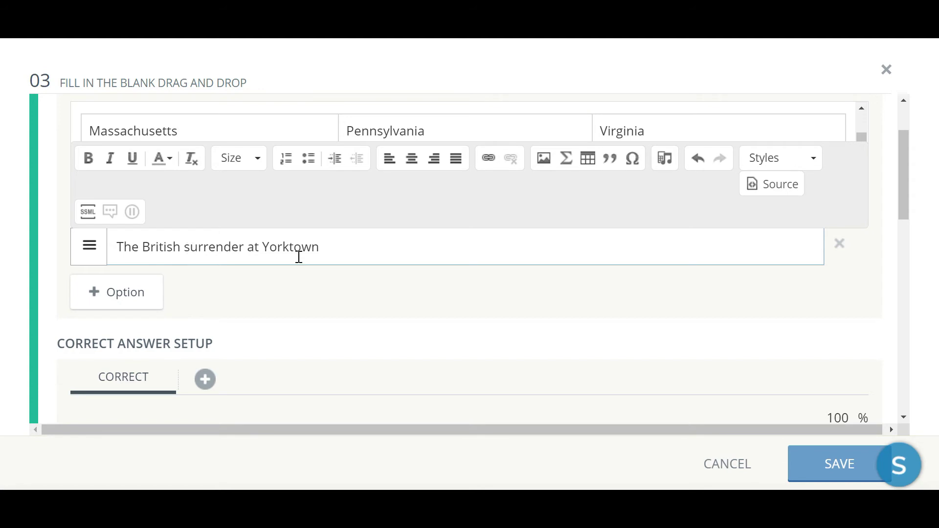
Add responses 'The Battles of Lexington and Concord are fought' and 'The Declaration of Independence is signed'
click(138, 298)
click(138, 296)
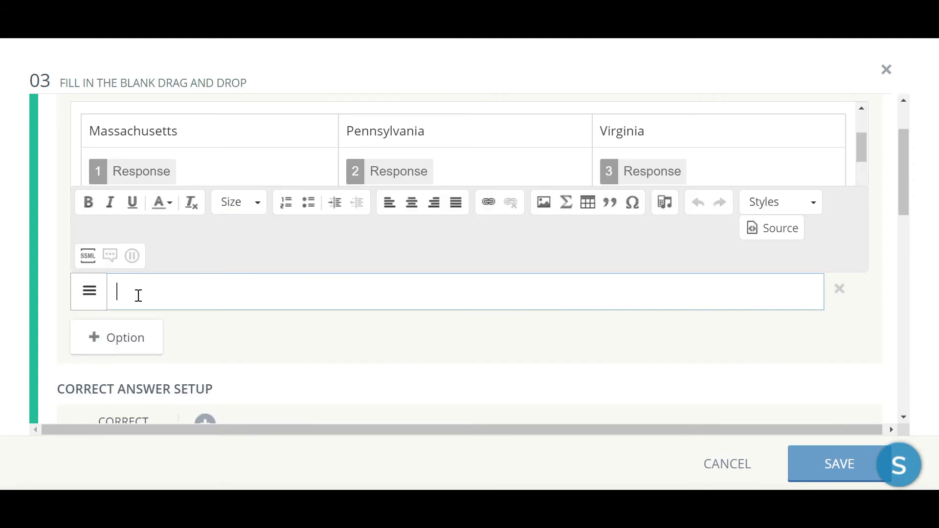
text(The Battles of Lexington an Concor)
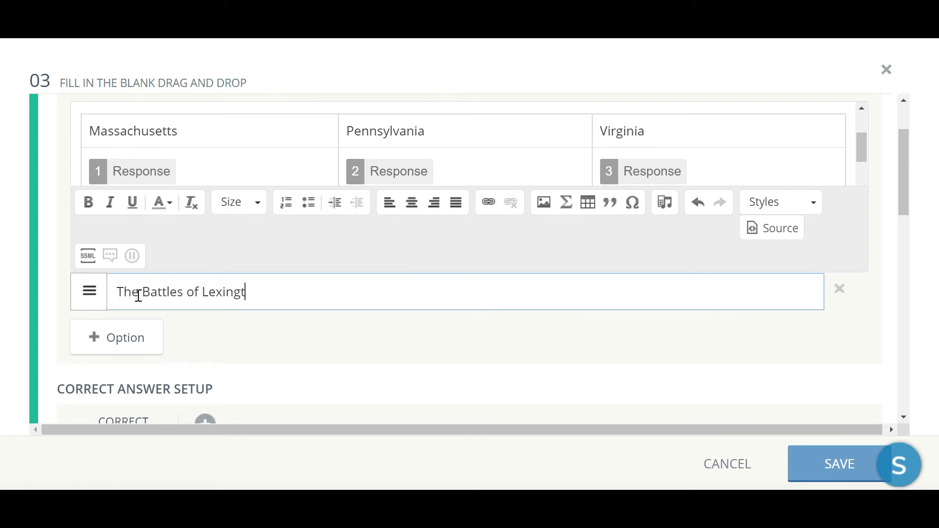
key(BackSpace)
key(BackSpace)
key(BackSpace)
key(BackSpace)
key(BackSpace)
key(BackSpace)
key(BackSpace)
text(d Concor)
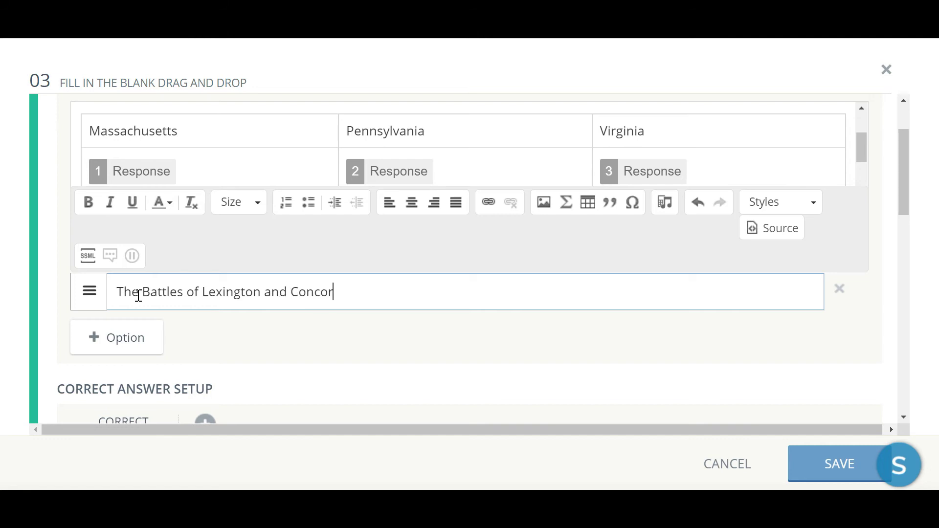
text(d are fought)
click(125, 337)
click(126, 331)
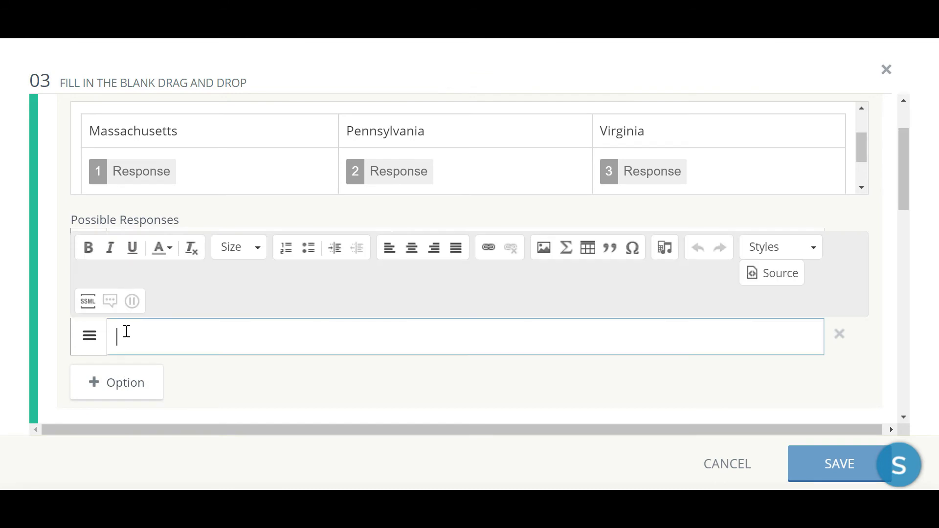
text(The Declaration of)
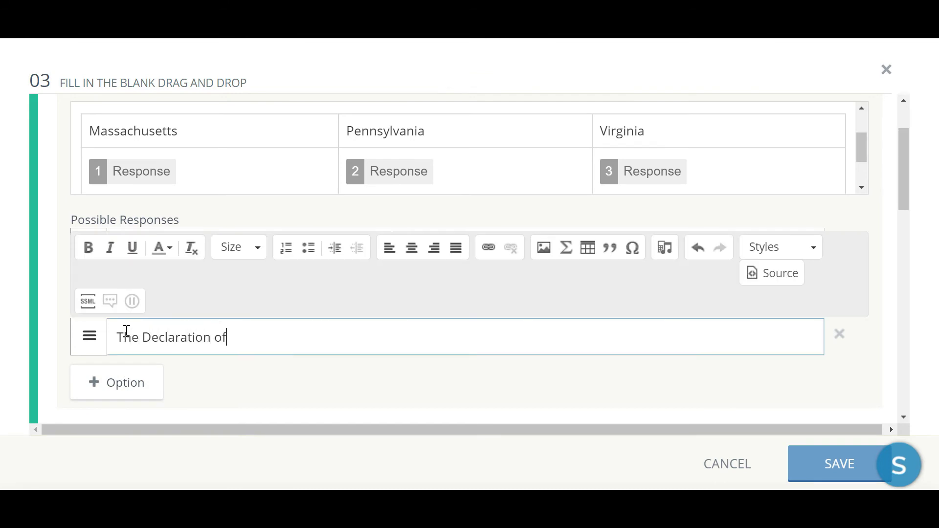
text( Independence is signed)
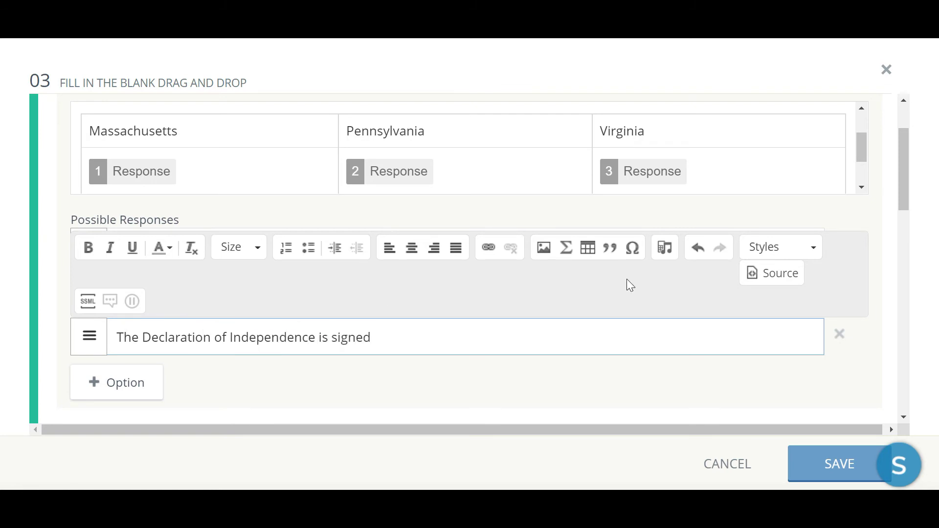
drag(905, 181, 925, 297)
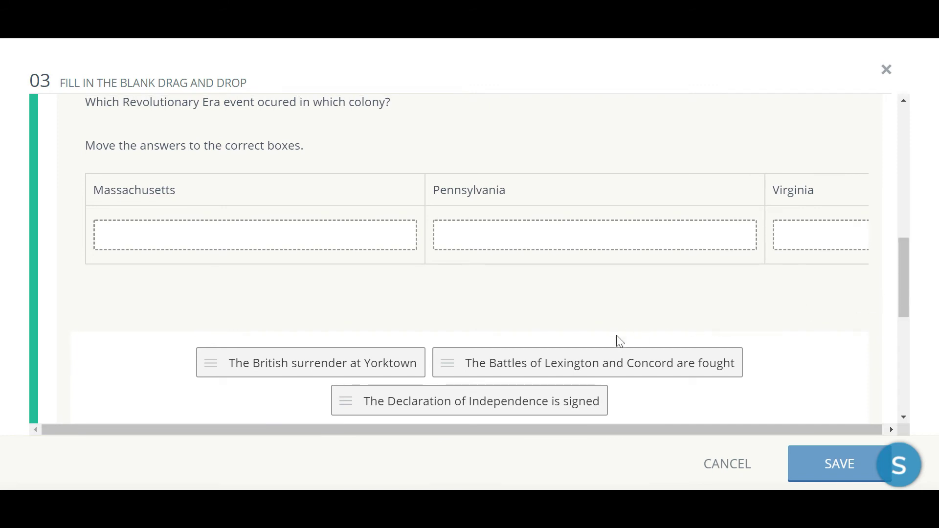
Drop Lexington and Concord under Massachusetts, Declaration under Pennsylvania, Yorktown surrender under Virginia
drag(609, 359, 270, 234)
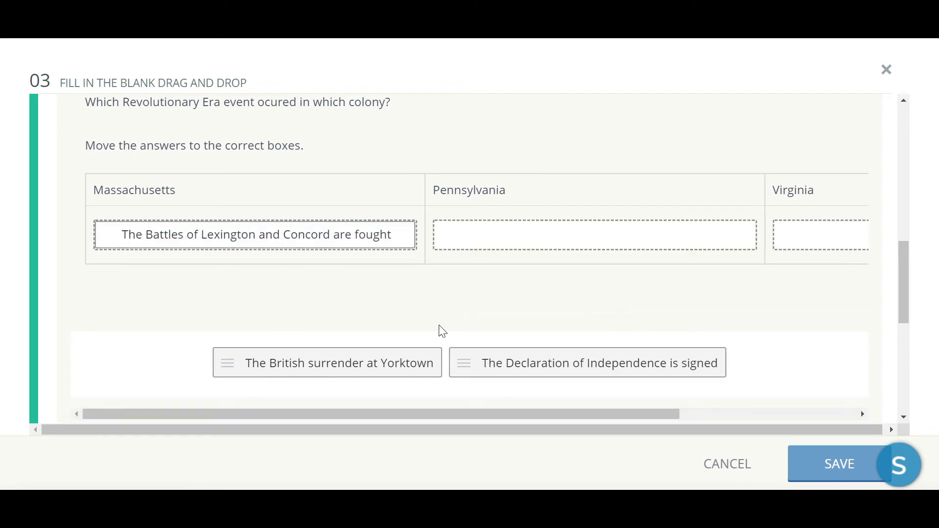
drag(516, 358, 512, 230)
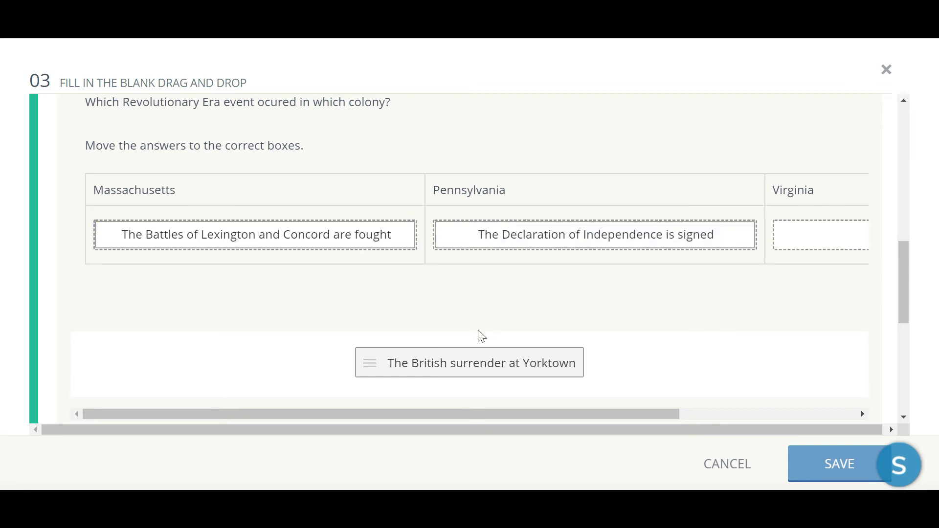
drag(465, 362, 831, 241)
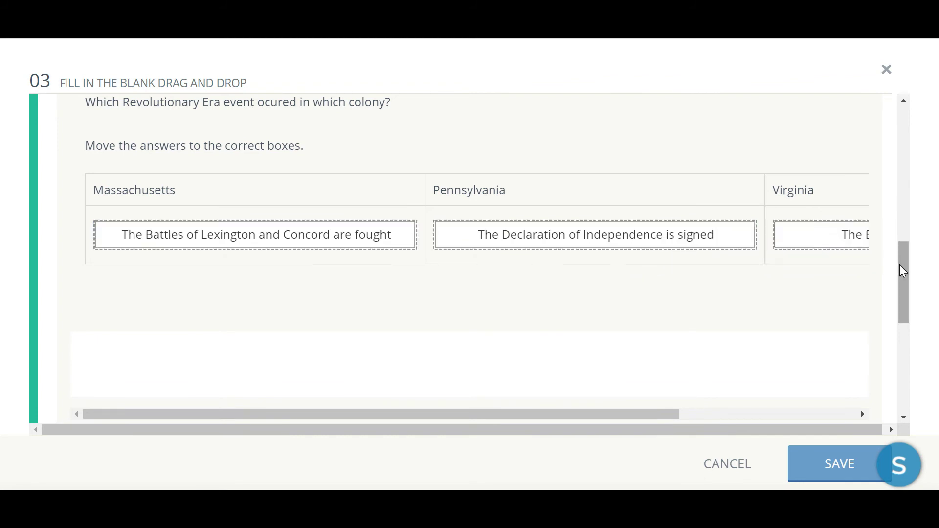
drag(899, 265, 893, 370)
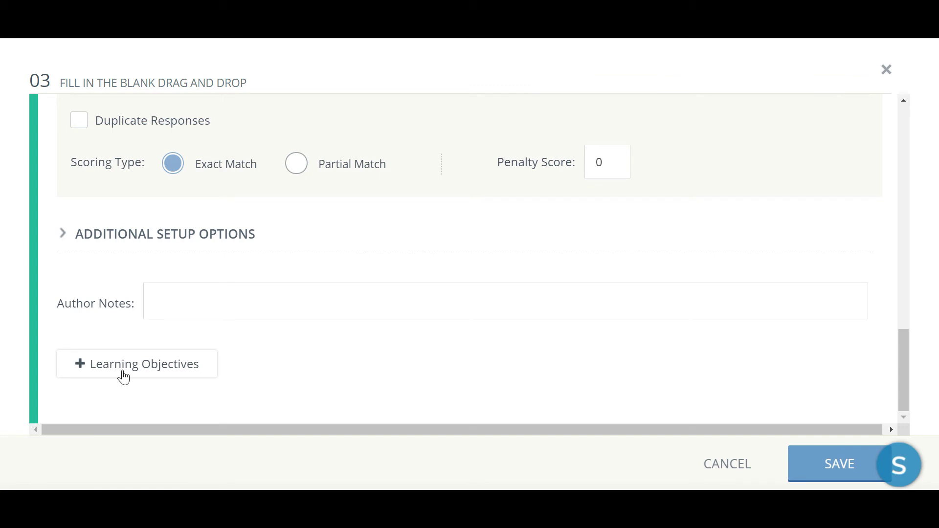
Open Learning Objectives and expand State Standards > Texas > Essential Knowledge and Skills
click(123, 377)
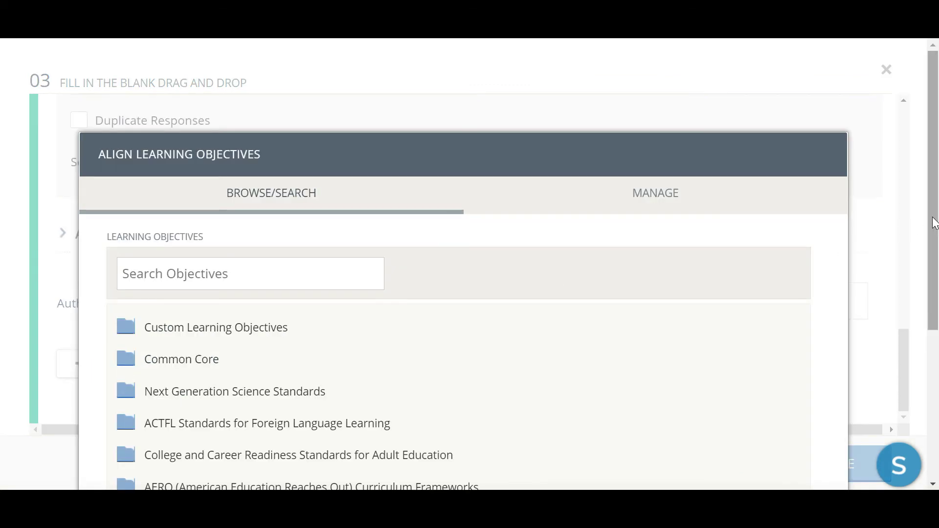
drag(935, 220, 934, 310)
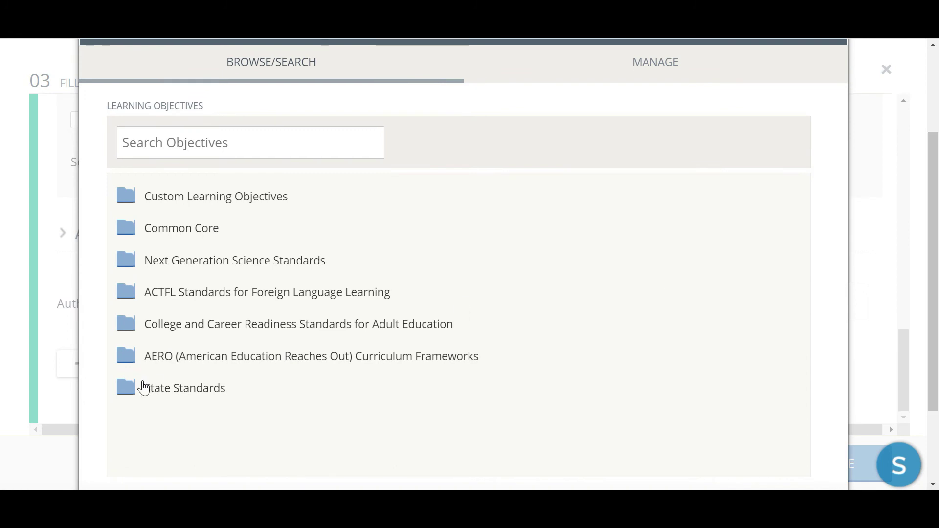
click(171, 391)
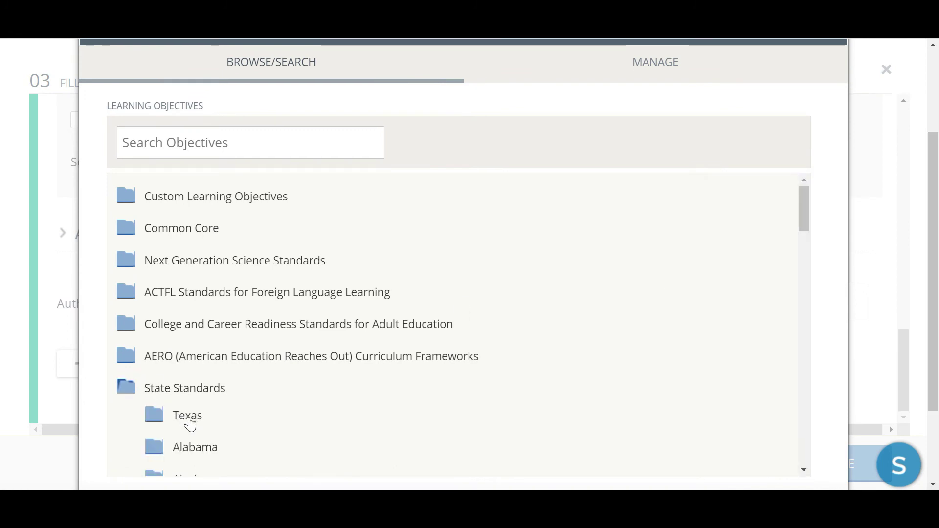
click(189, 419)
drag(804, 225, 804, 240)
click(348, 388)
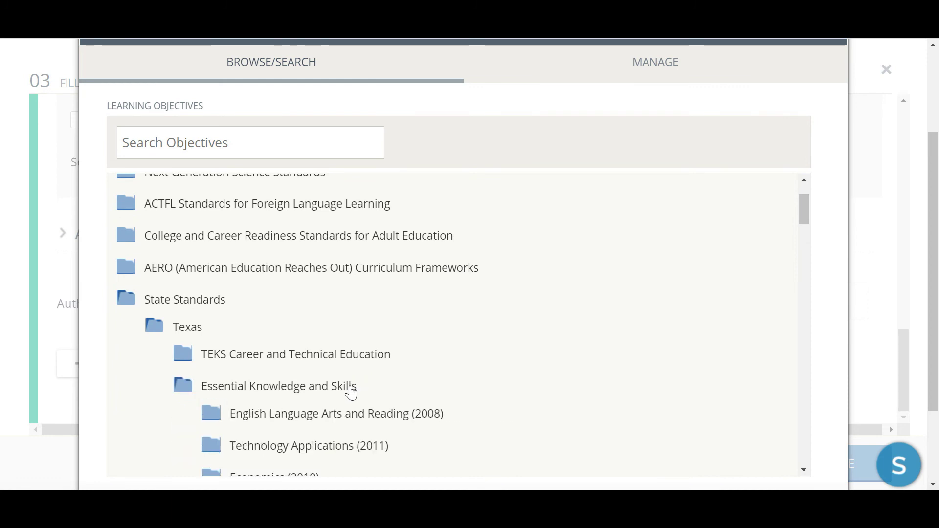
drag(803, 220, 804, 307)
Drill into Social Studies (2018) > Grade 8 > SS.8.4 and select SOC.8.4.C
click(298, 284)
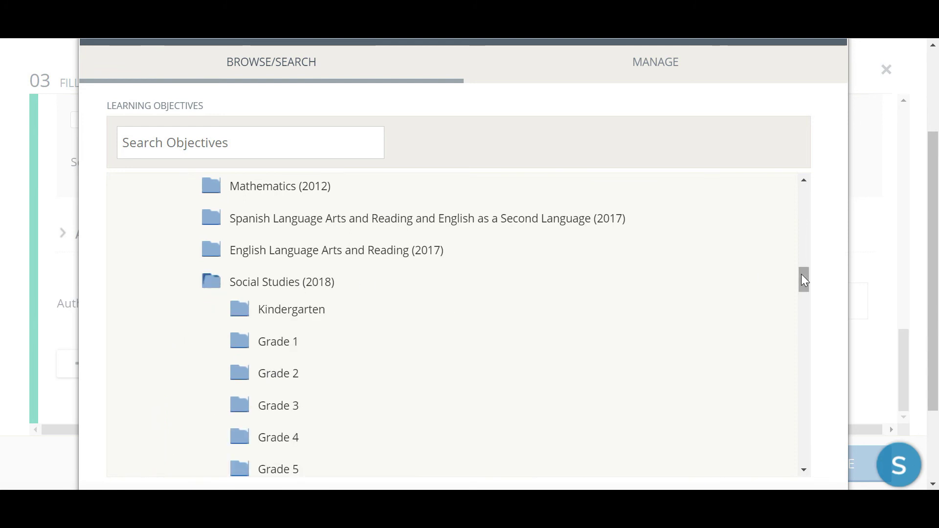
drag(802, 277, 802, 289)
click(313, 432)
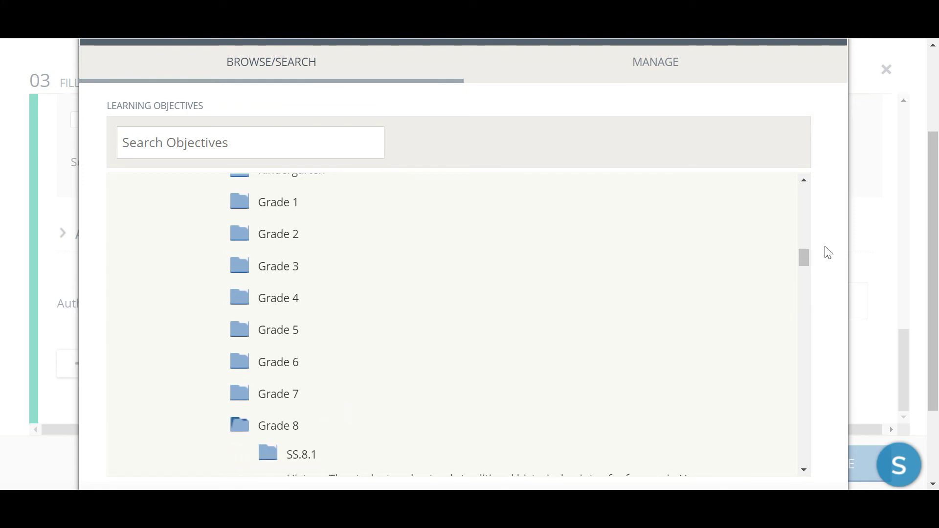
drag(804, 256, 805, 267)
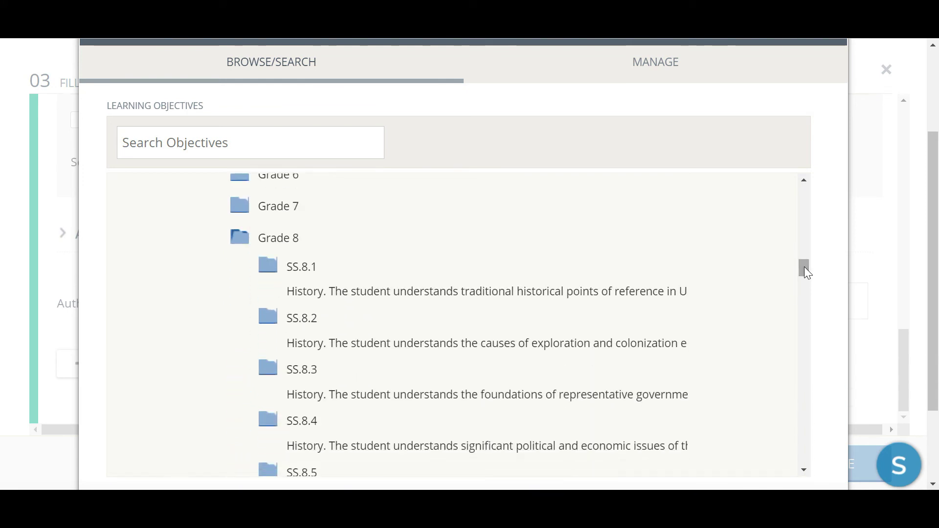
click(331, 439)
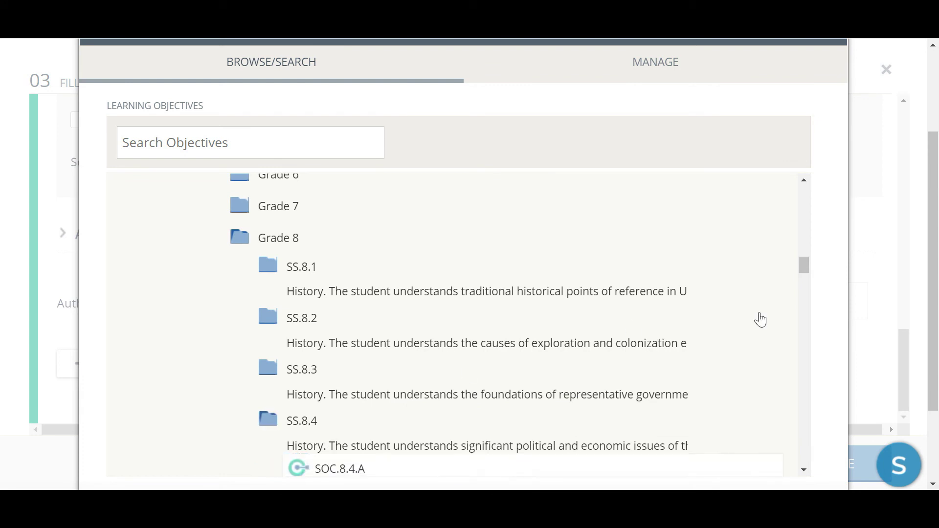
drag(802, 268, 804, 277)
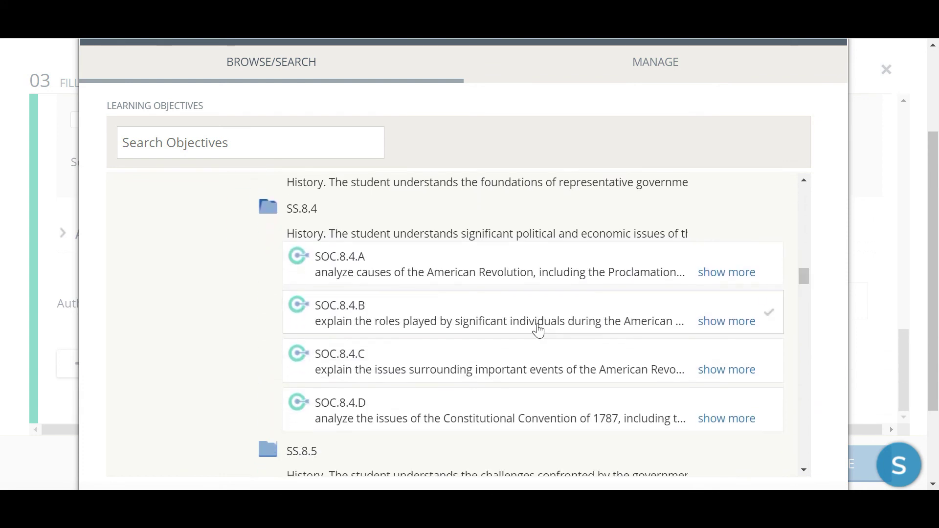
click(469, 362)
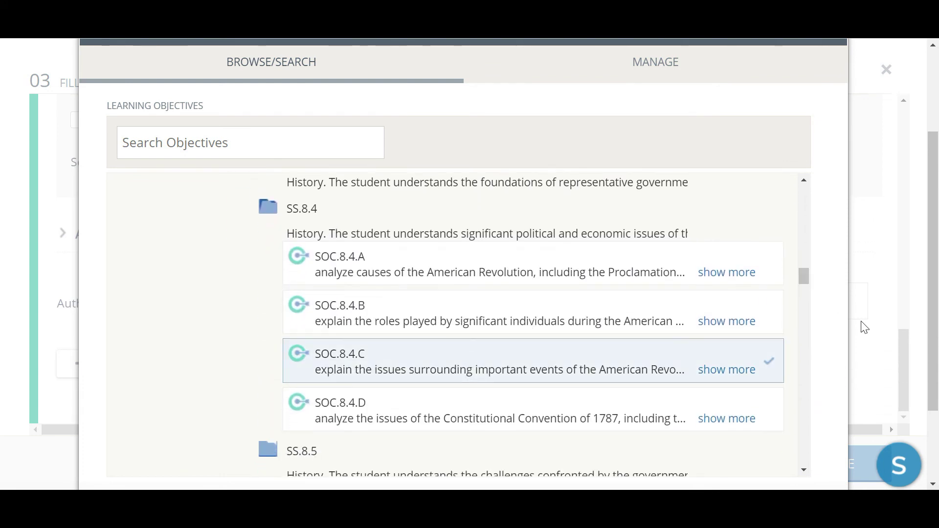
drag(935, 340, 934, 408)
Confirm objective SOC.8.4.C, save question 03, and scroll back to the quiz top
click(772, 437)
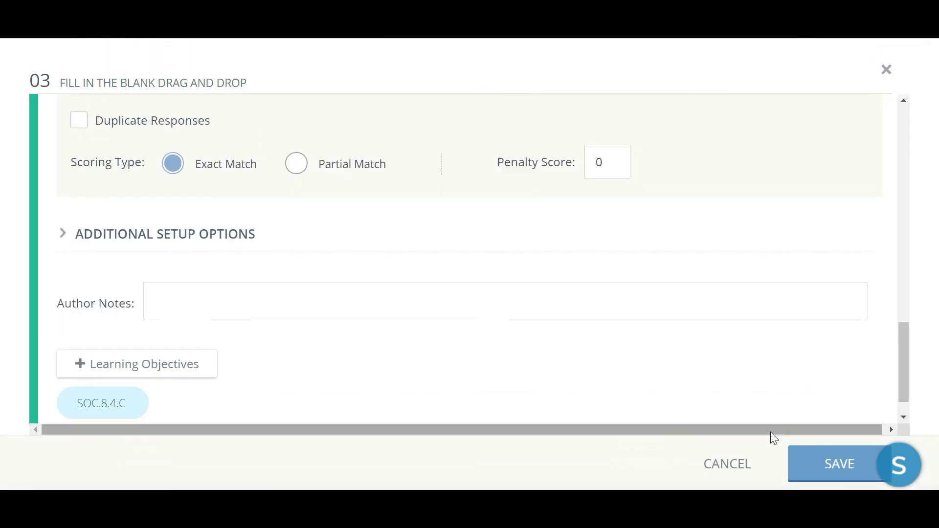
click(827, 466)
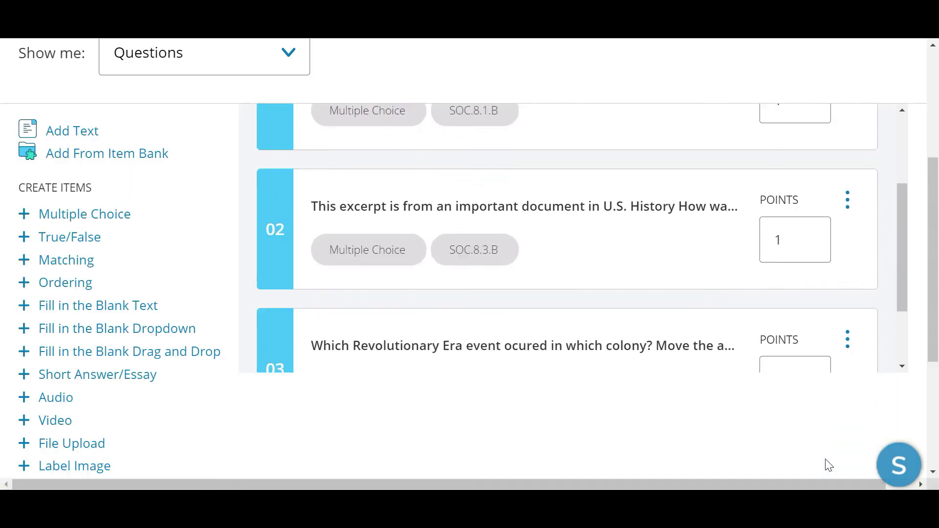
scroll(928, 217, up, 5)
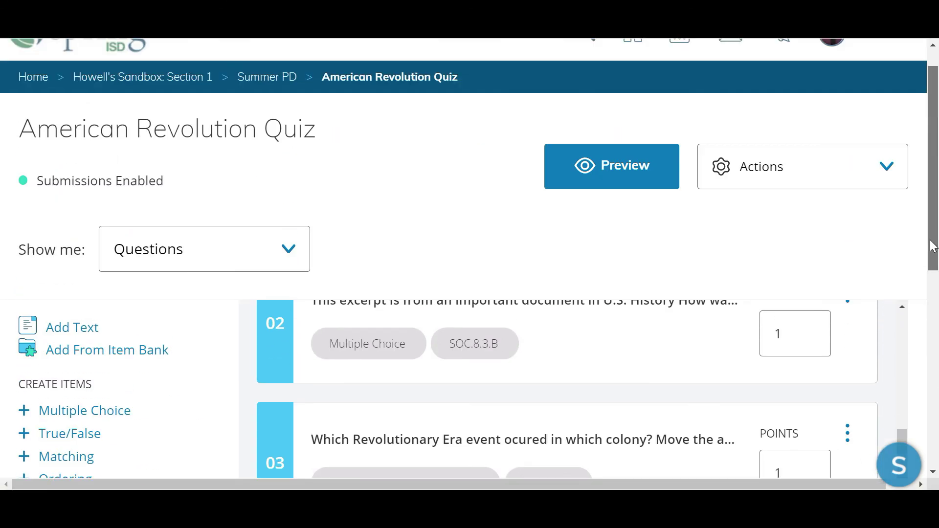
Start a preview attempt and drop Declaration, Lexington and Concord, and Yorktown into their colony boxes
click(610, 203)
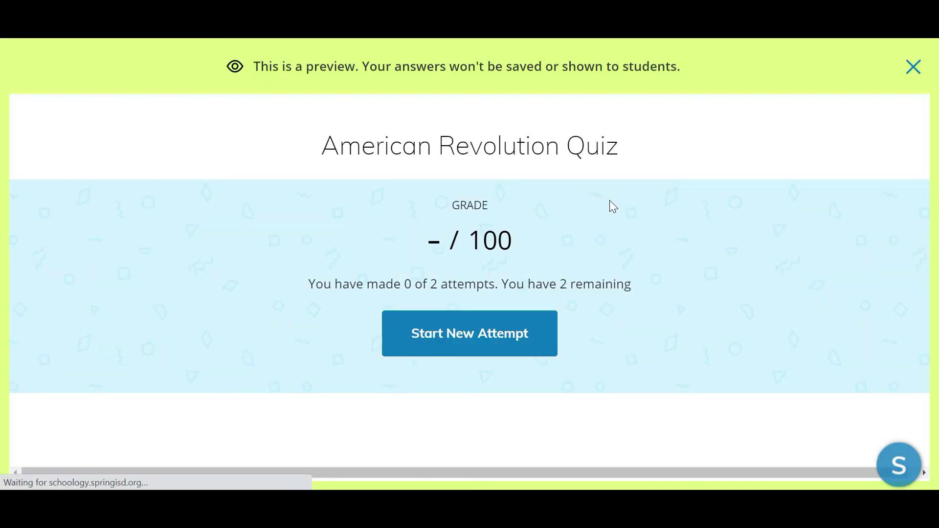
click(488, 343)
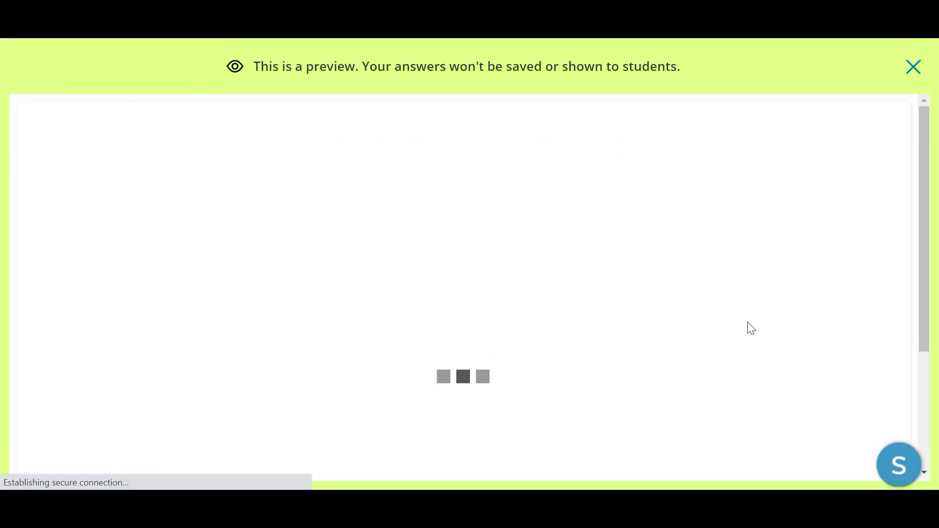
mouse_move(920, 261)
mouse_down()
mouse_move(920, 322)
mouse_move(920, 267)
mouse_up()
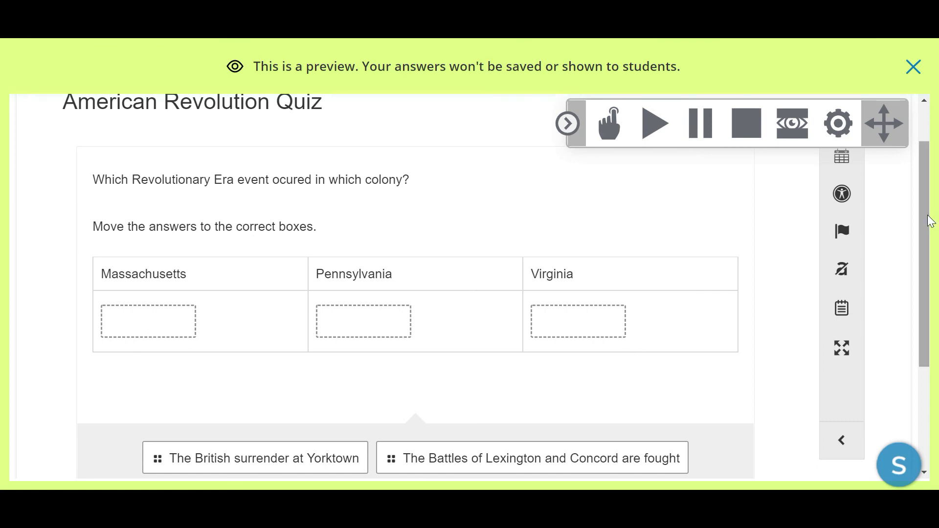
drag(928, 218, 932, 255)
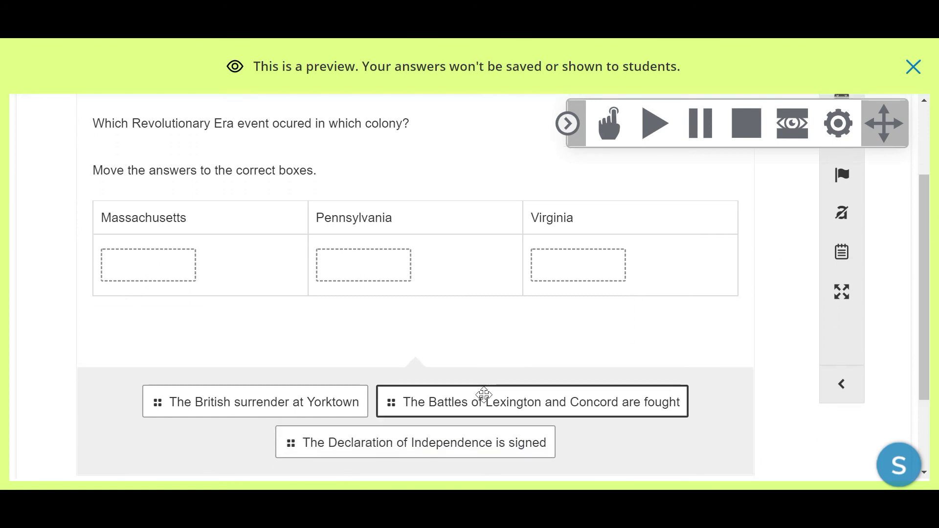
drag(451, 446, 393, 264)
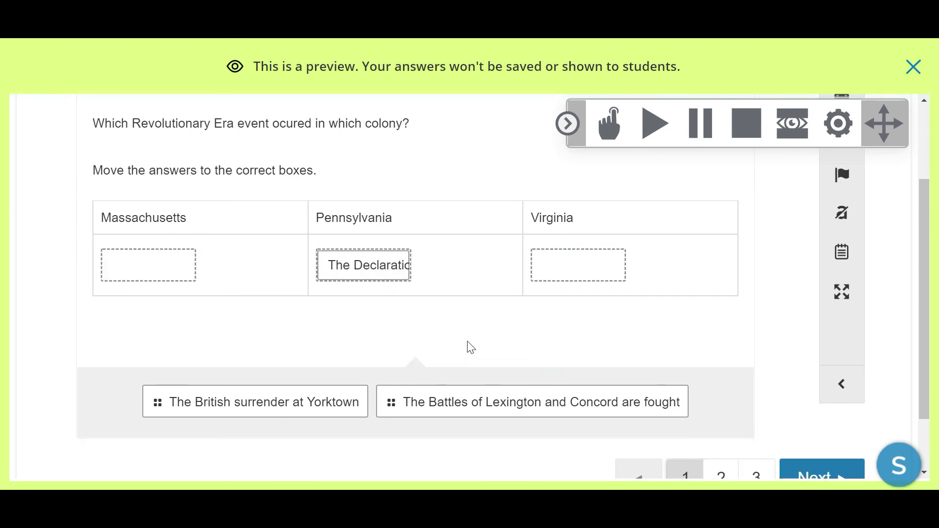
drag(504, 395, 161, 262)
drag(415, 399, 590, 260)
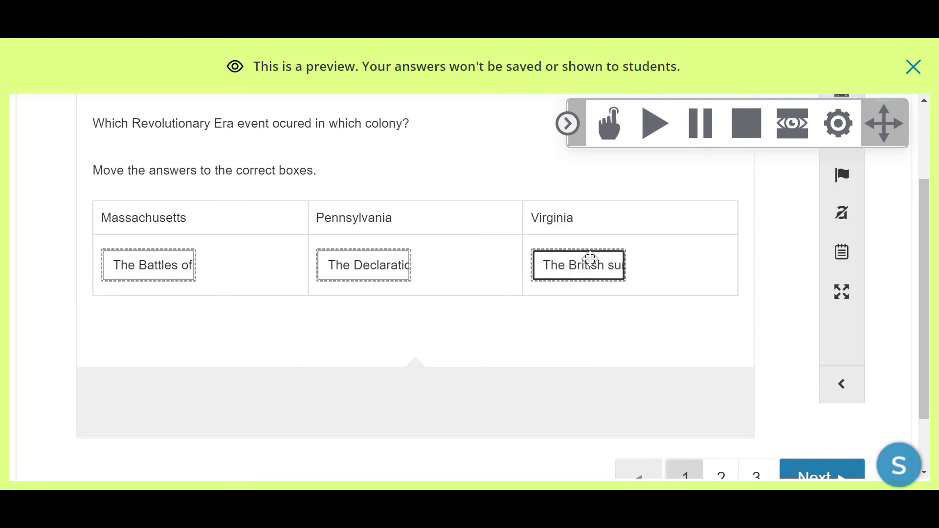